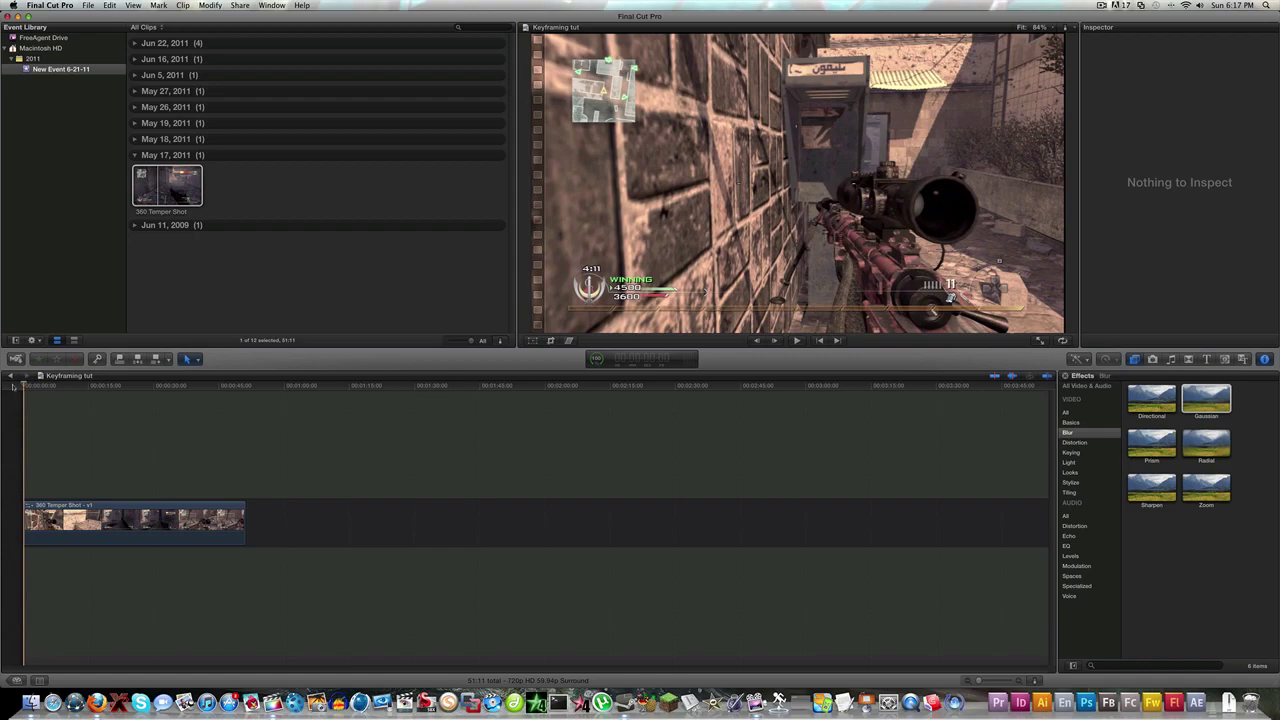
Step: Apply the Gaussian blur effect to the 360 Temper Shot clip in the timeline and set its Amount to about 70
key(space)
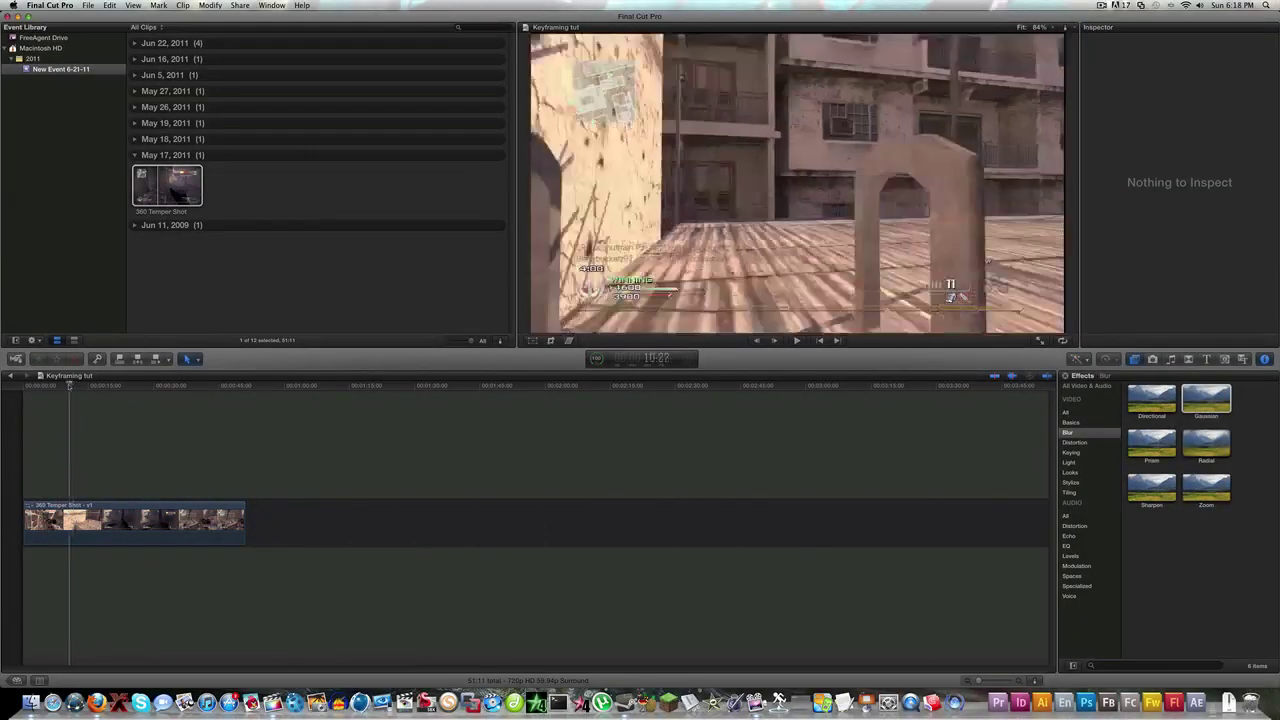
drag(69, 385, 64, 387)
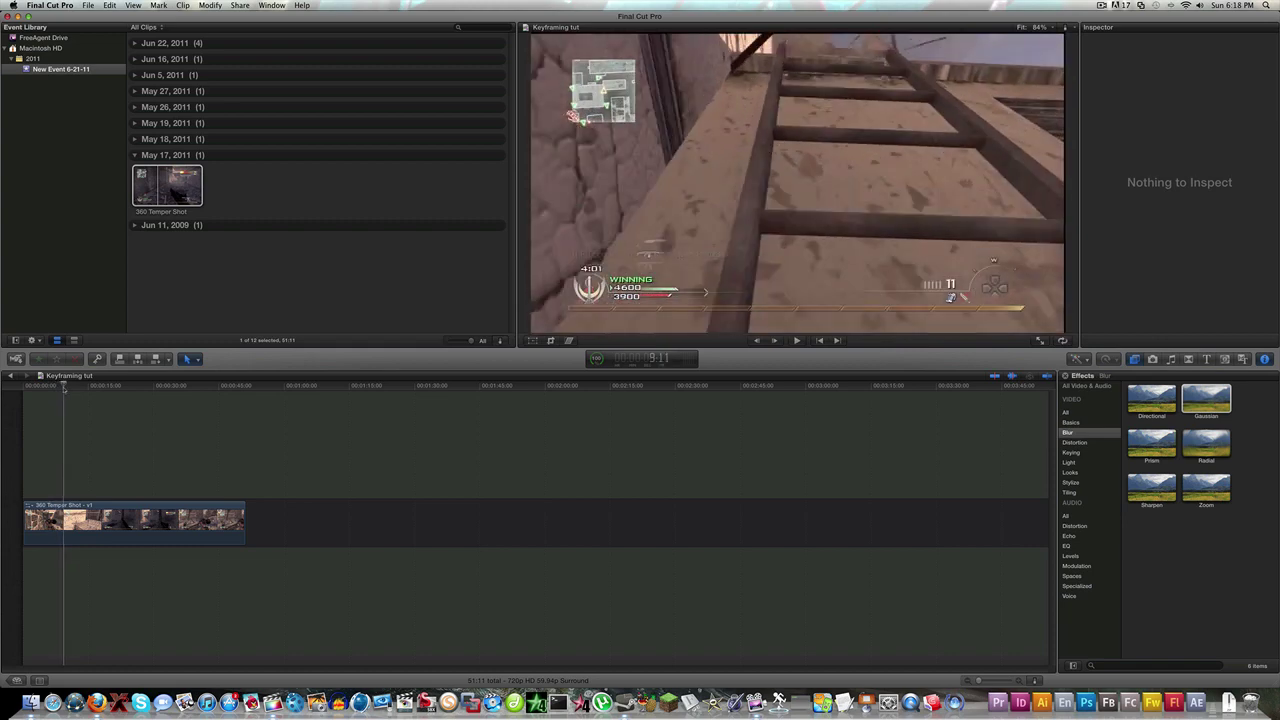
key(Home)
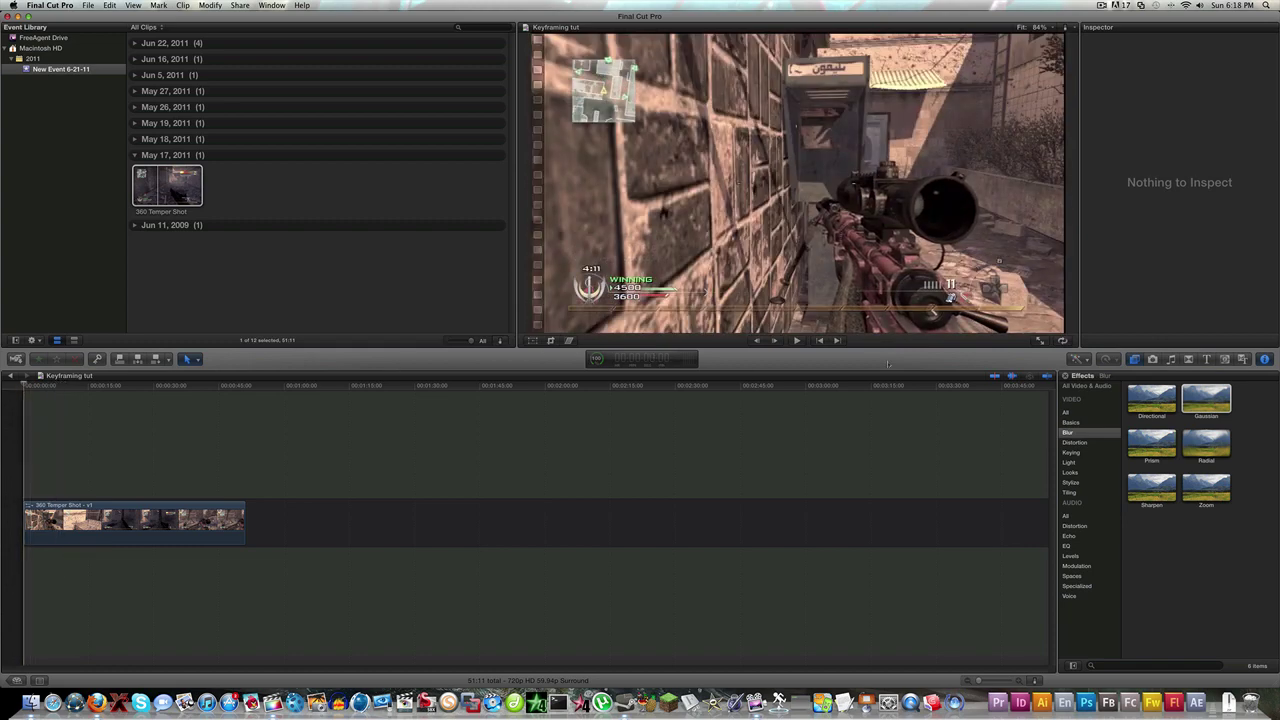
click(1152, 359)
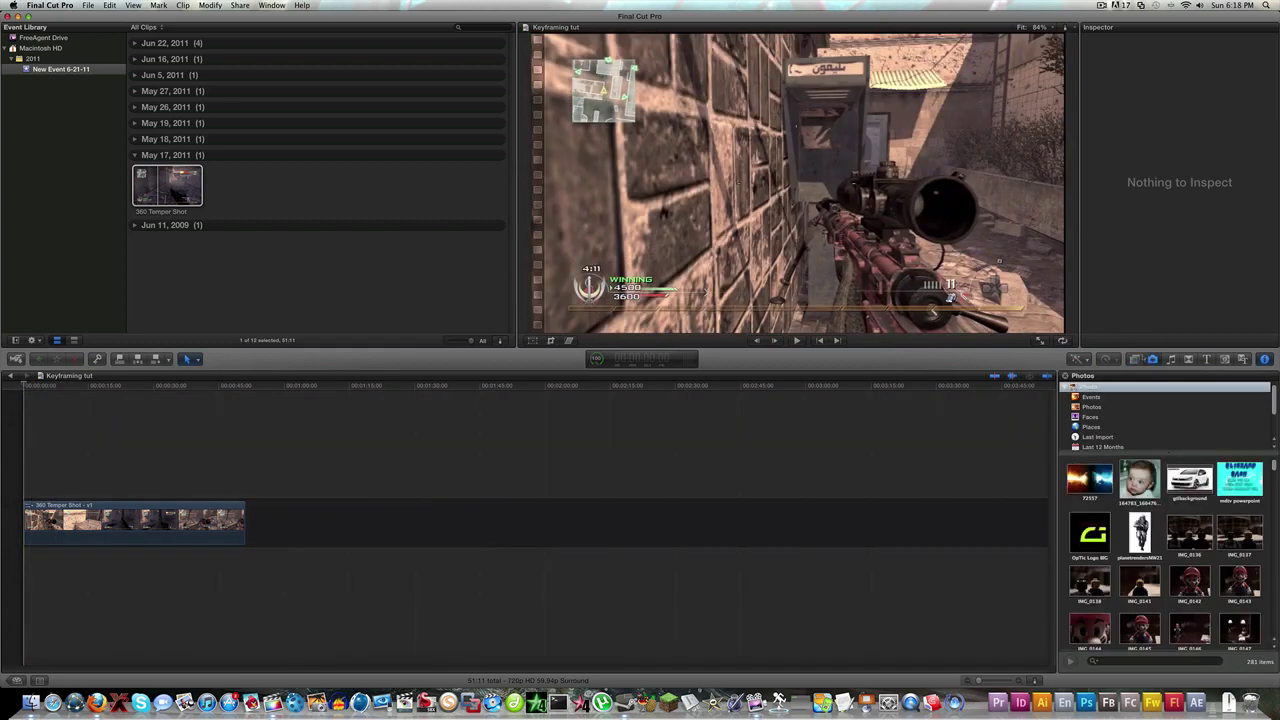
click(1134, 359)
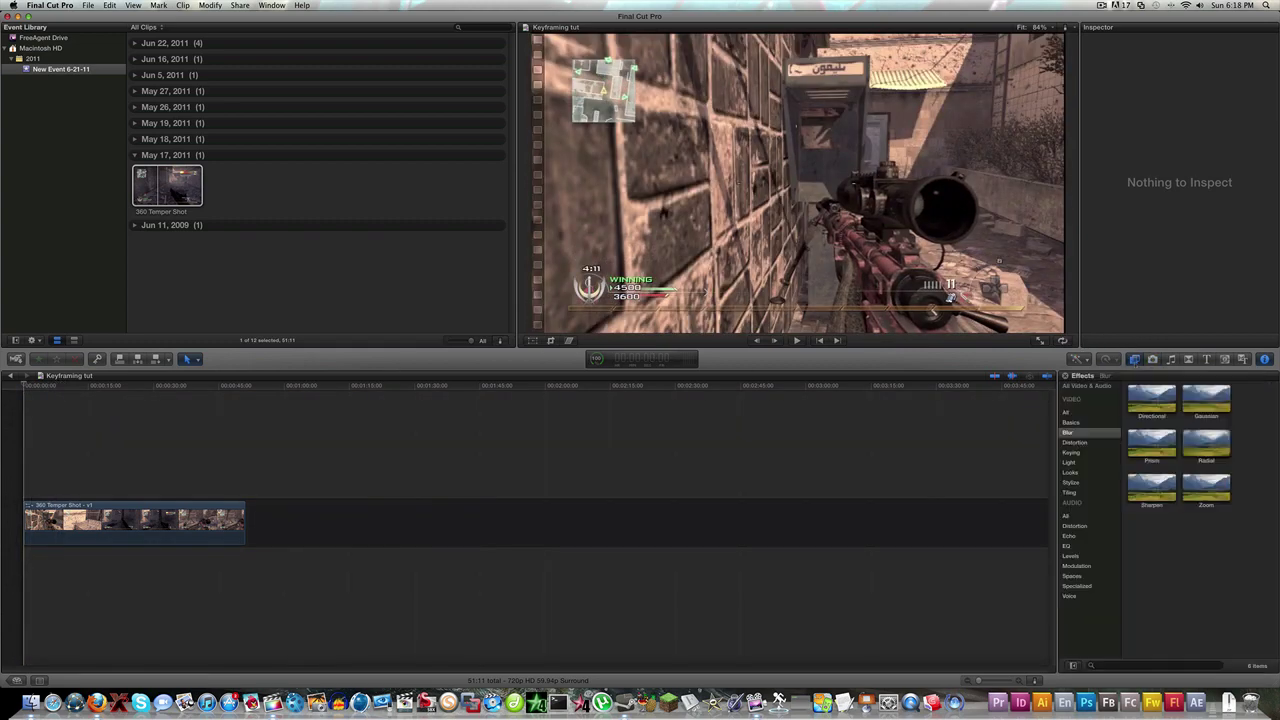
click(1070, 434)
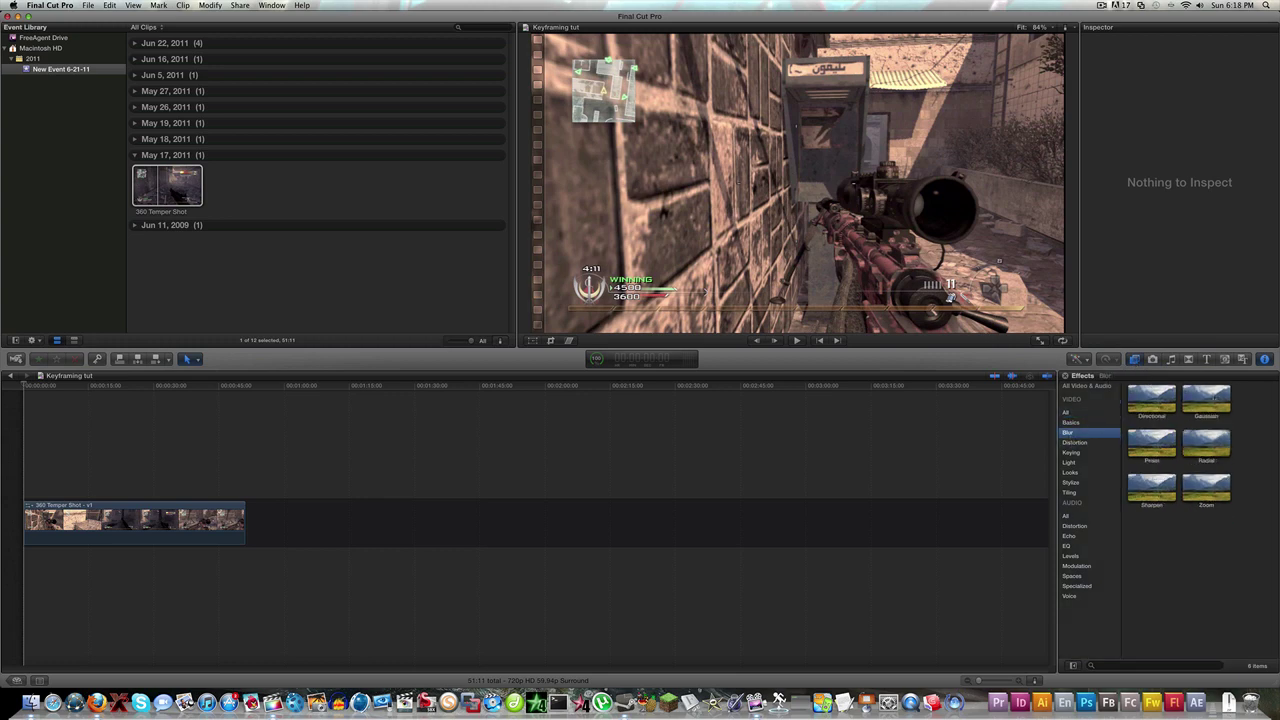
drag(1206, 399, 70, 520)
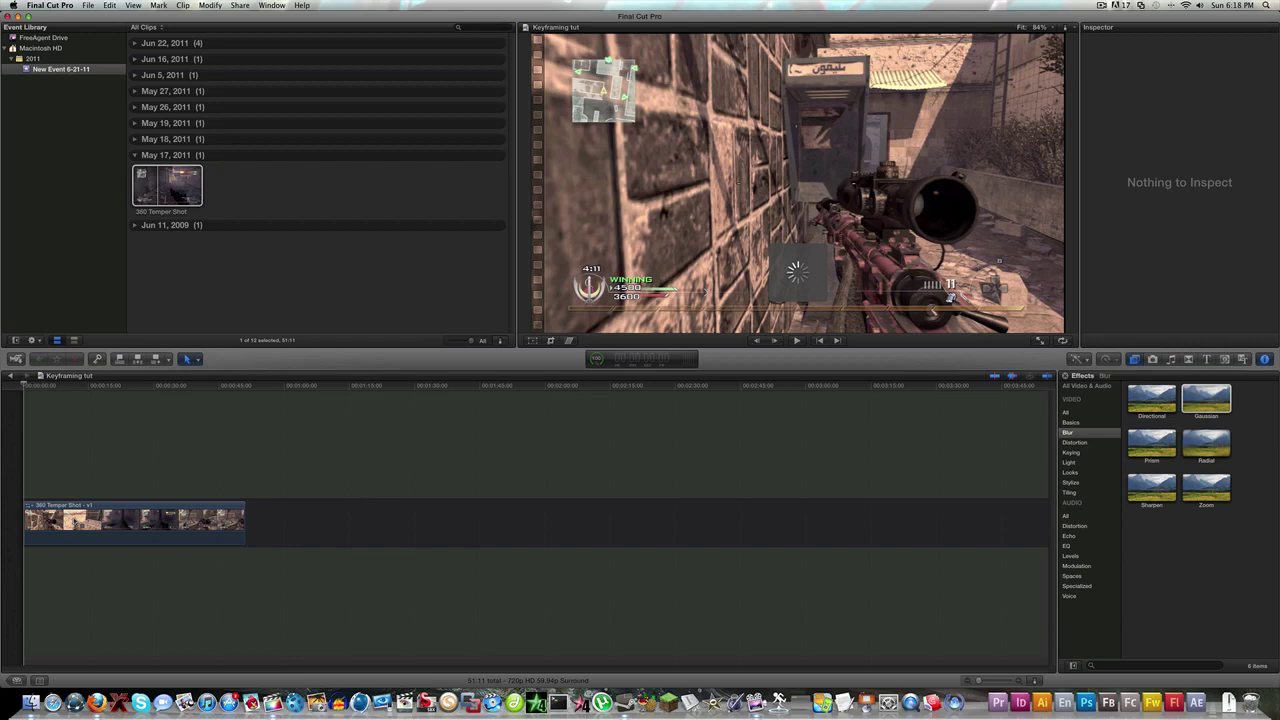
click(50, 520)
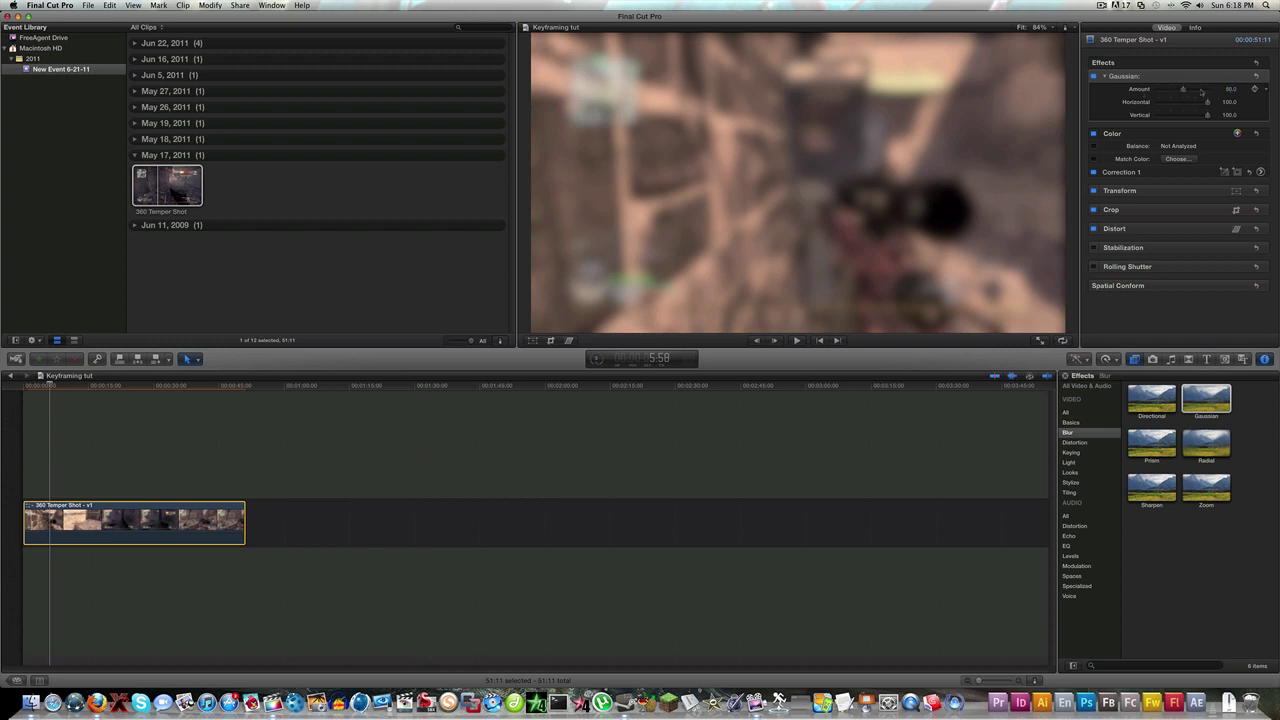
drag(1230, 94, 1194, 92)
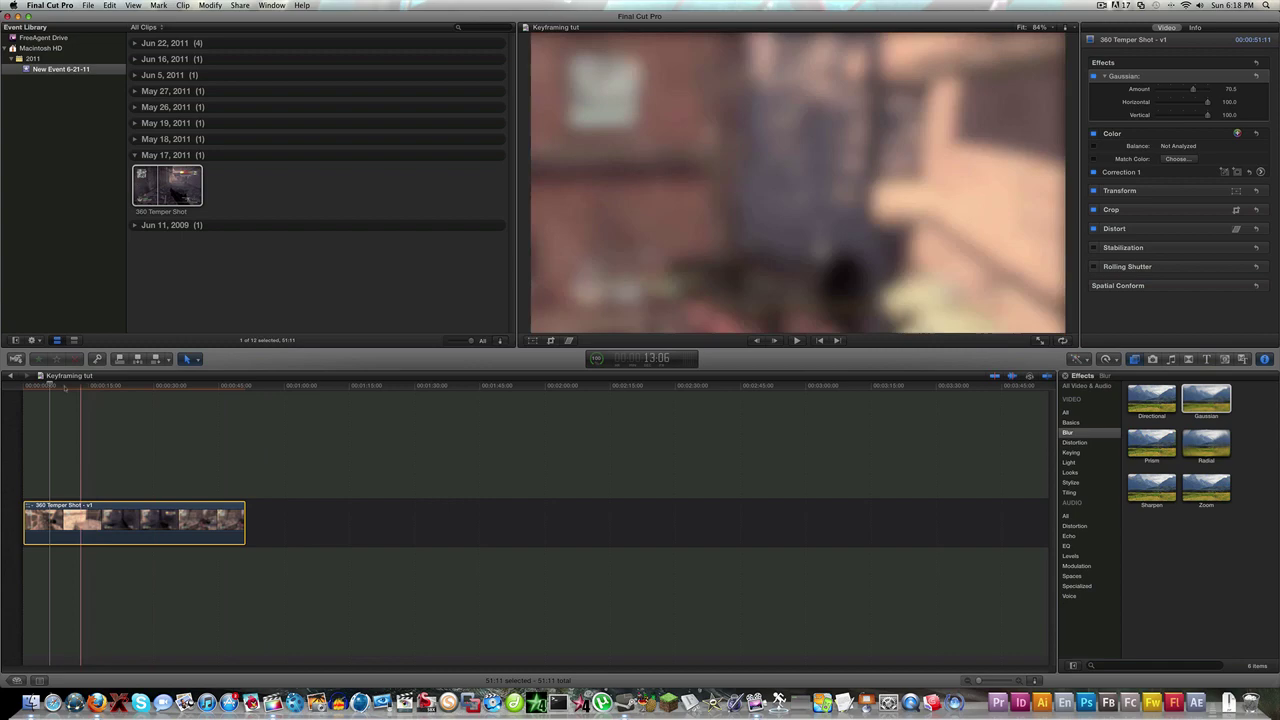
Step: Split the timeline clip at about 6:33 and delete the opening portion before the cut
click(22, 386)
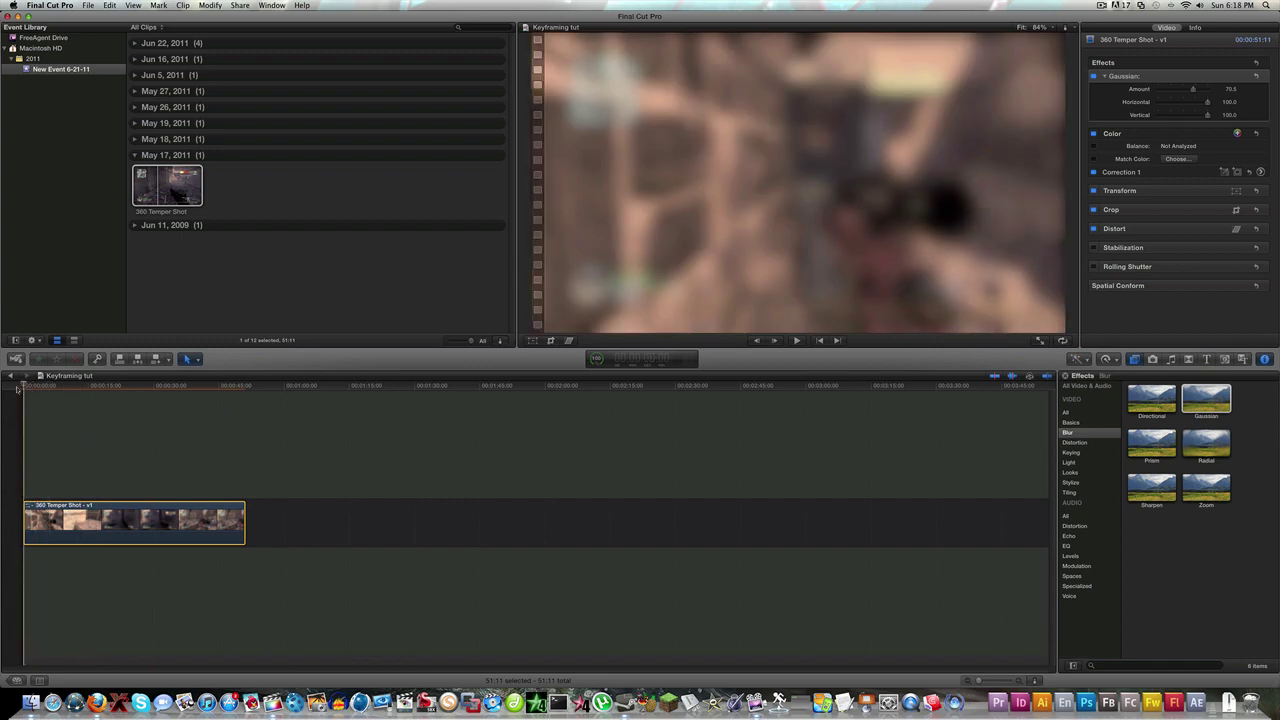
drag(21, 388, 48, 386)
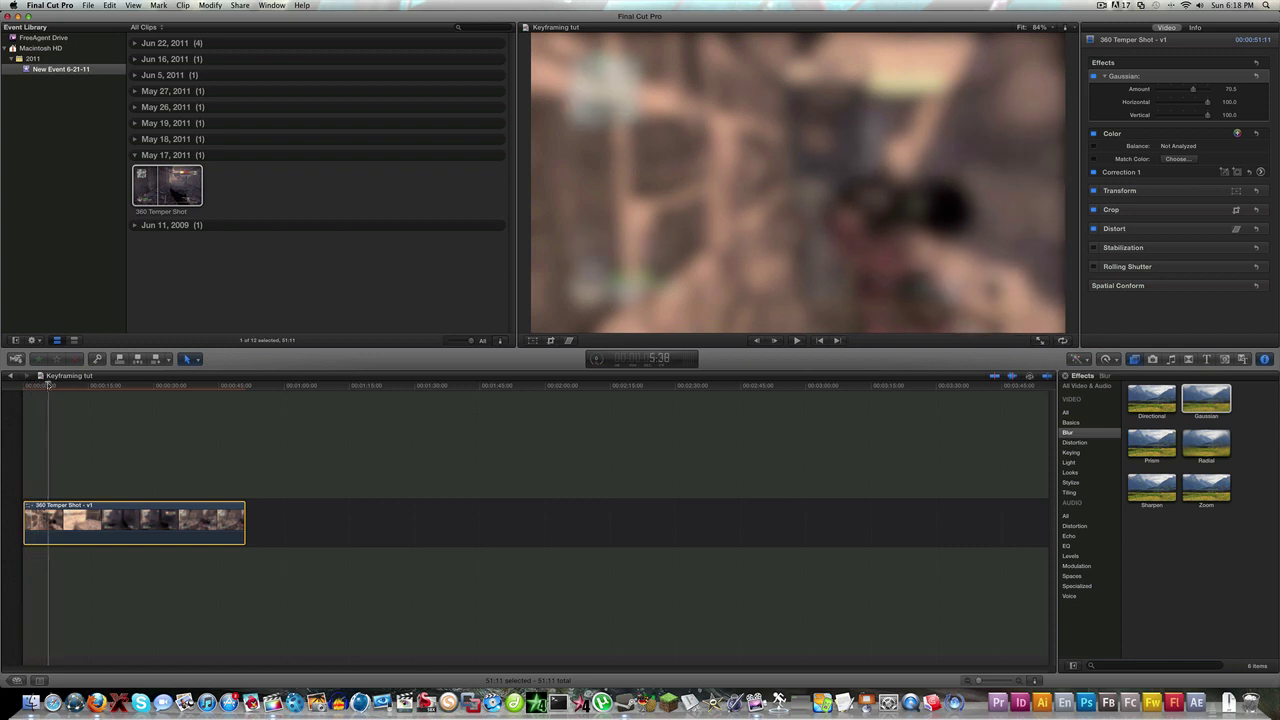
key(space)
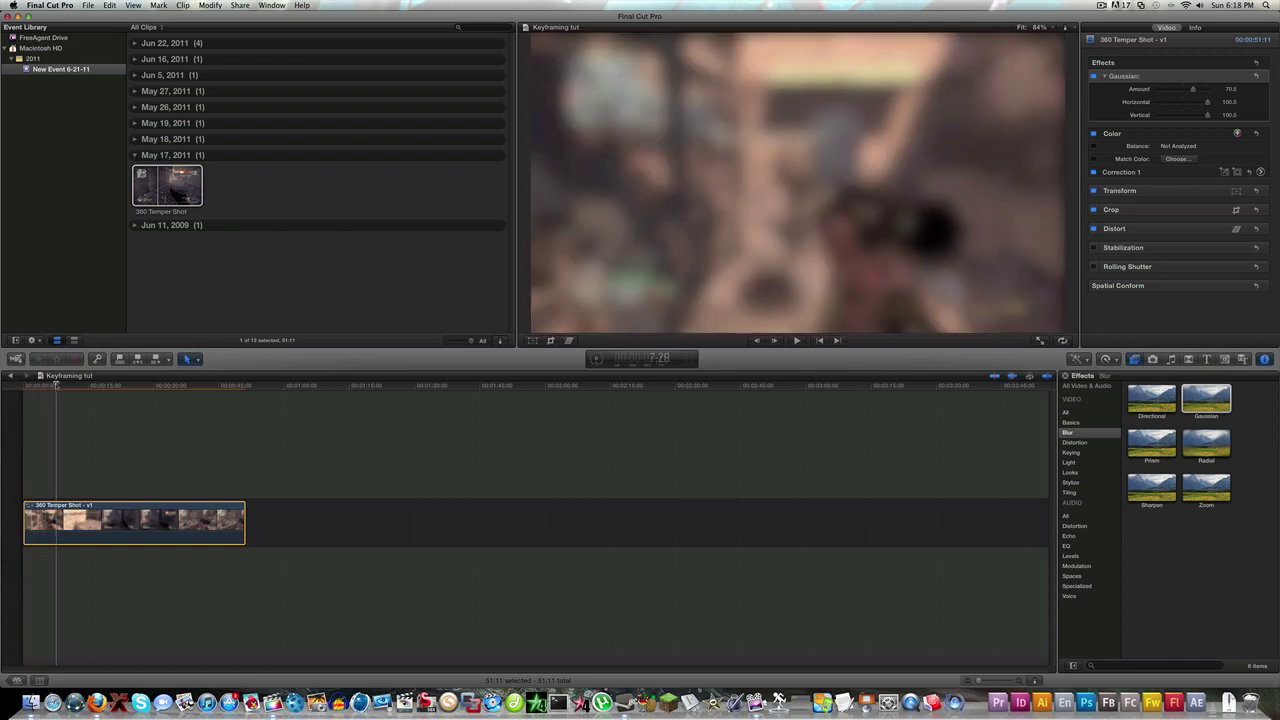
mouse_move(56, 386)
mouse_down()
mouse_move(25, 388)
mouse_move(52, 387)
mouse_up()
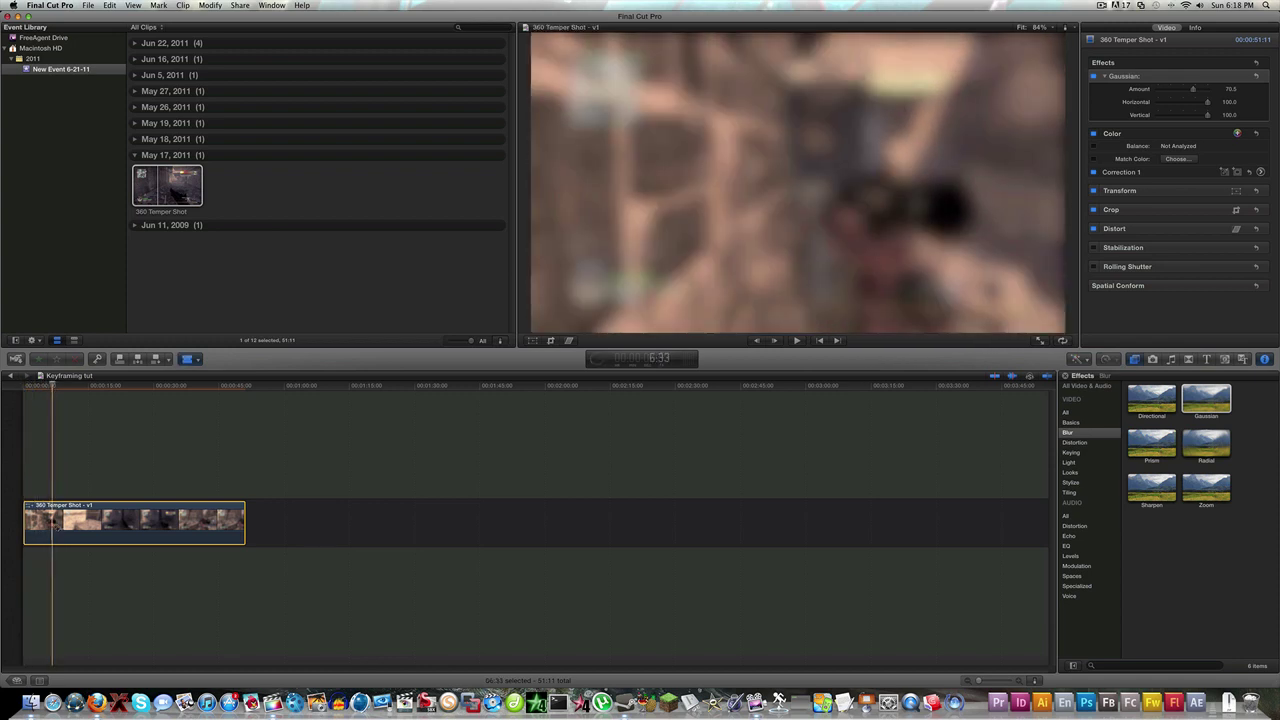
key(super+b)
click(38, 522)
key(Delete)
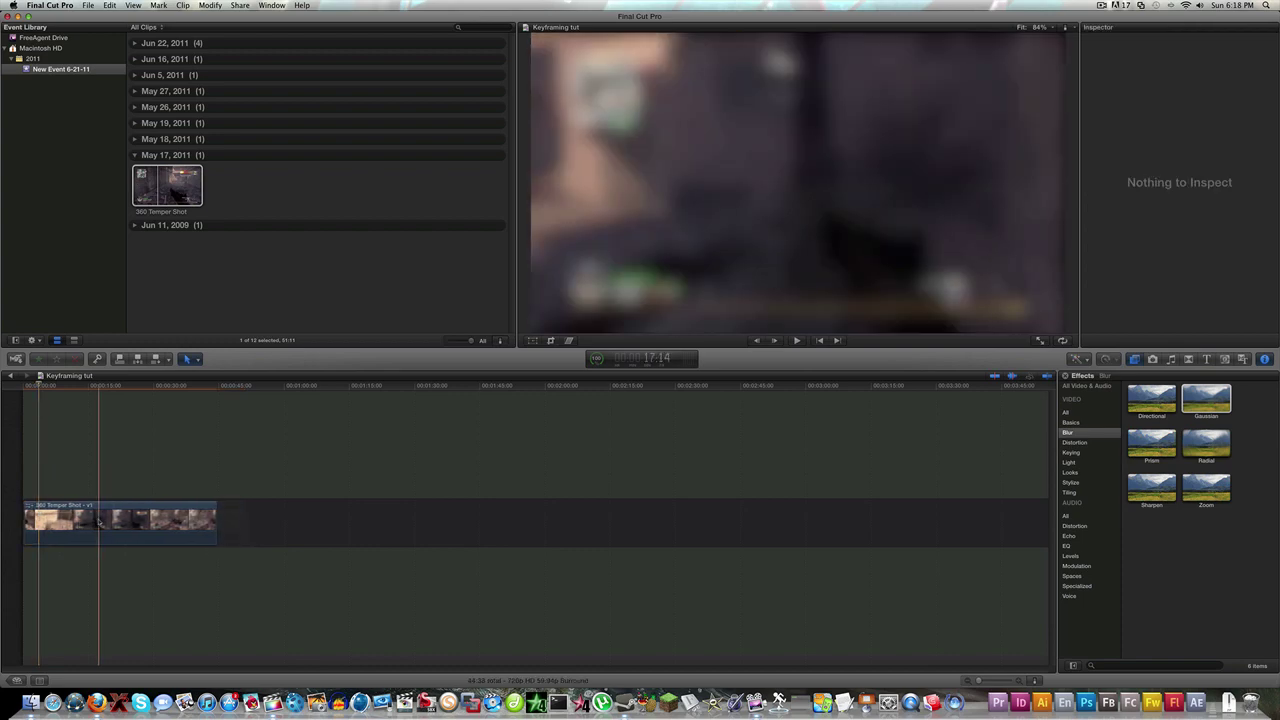
Step: Add a keyframe for the Gaussian Amount at the very start of the trimmed clip
key(space)
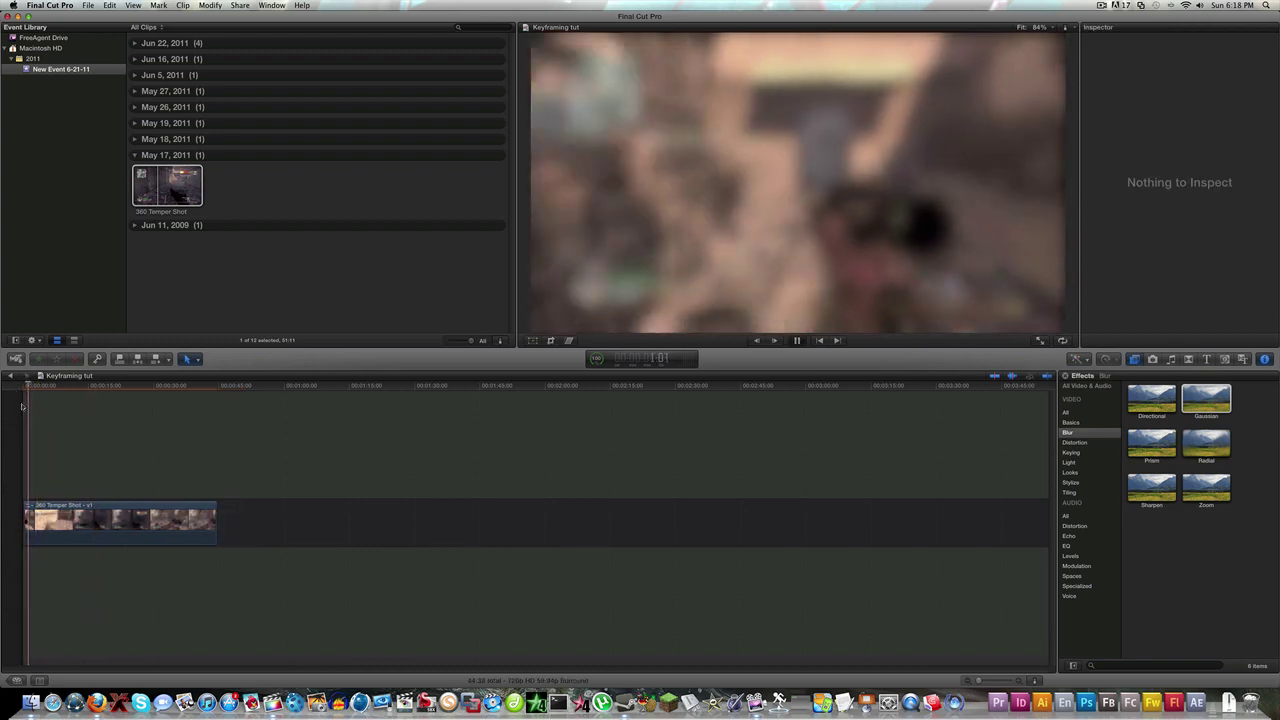
key(space)
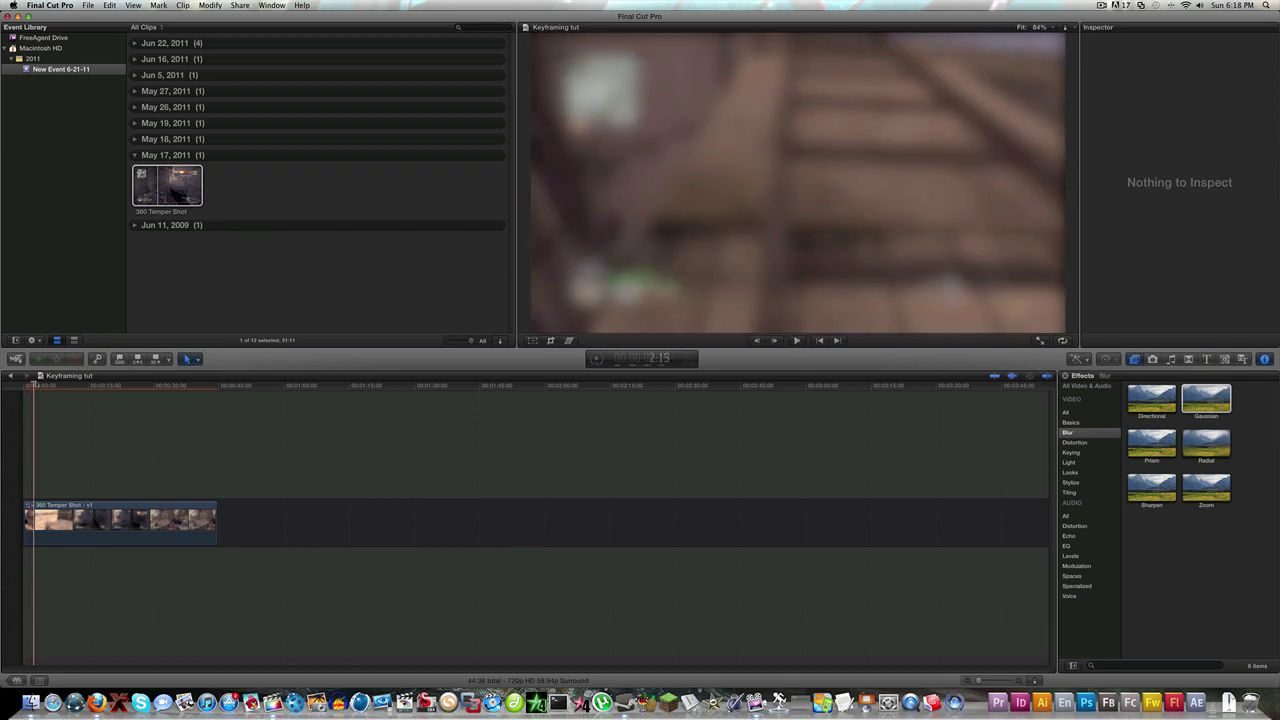
click(17, 388)
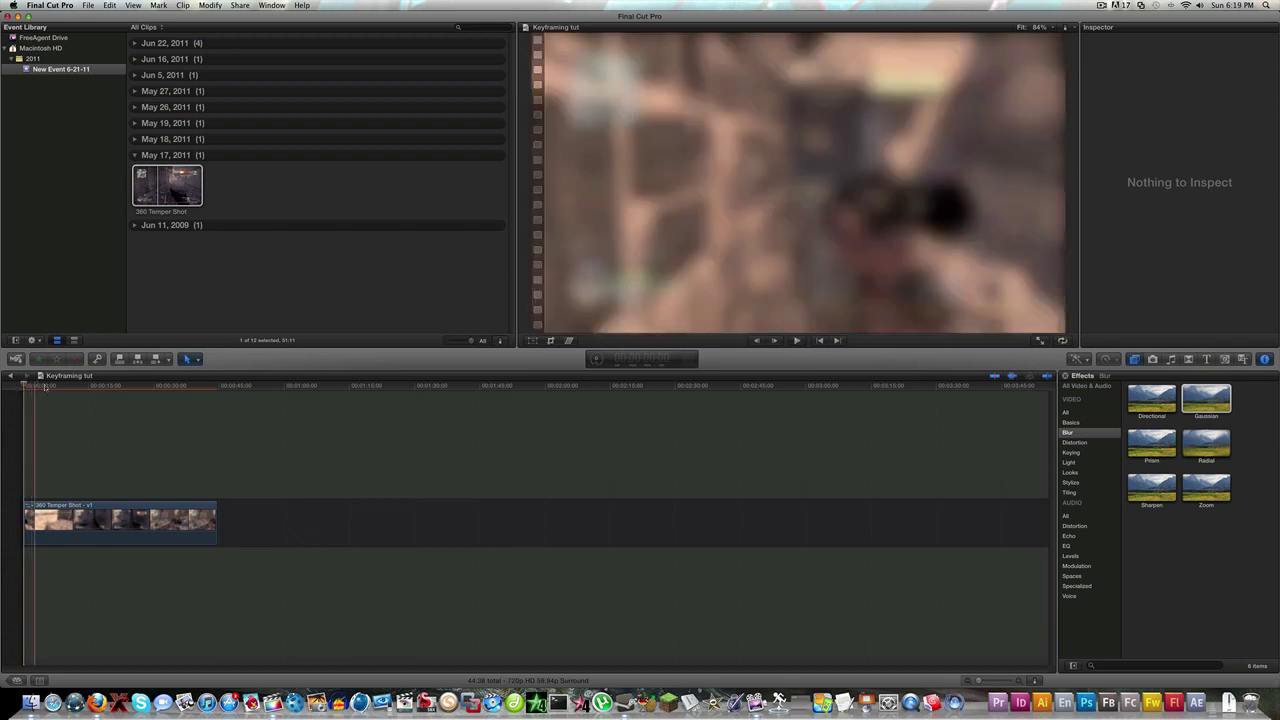
click(51, 522)
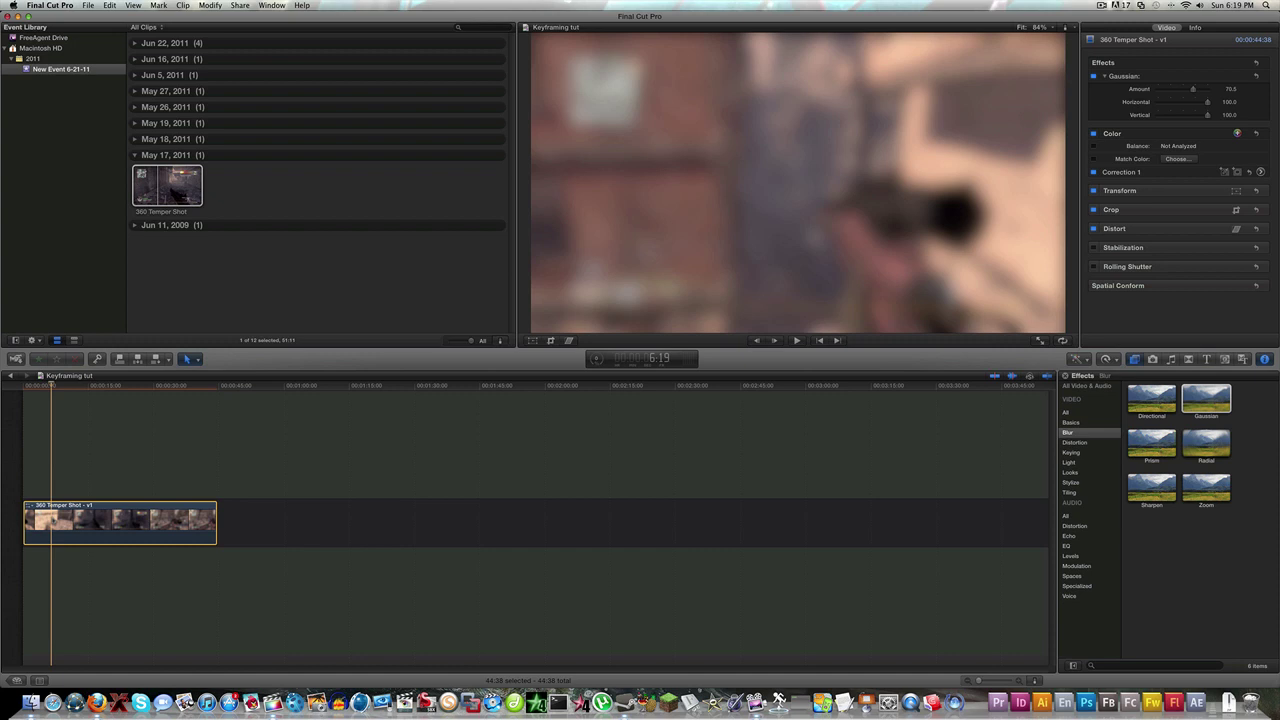
key(space)
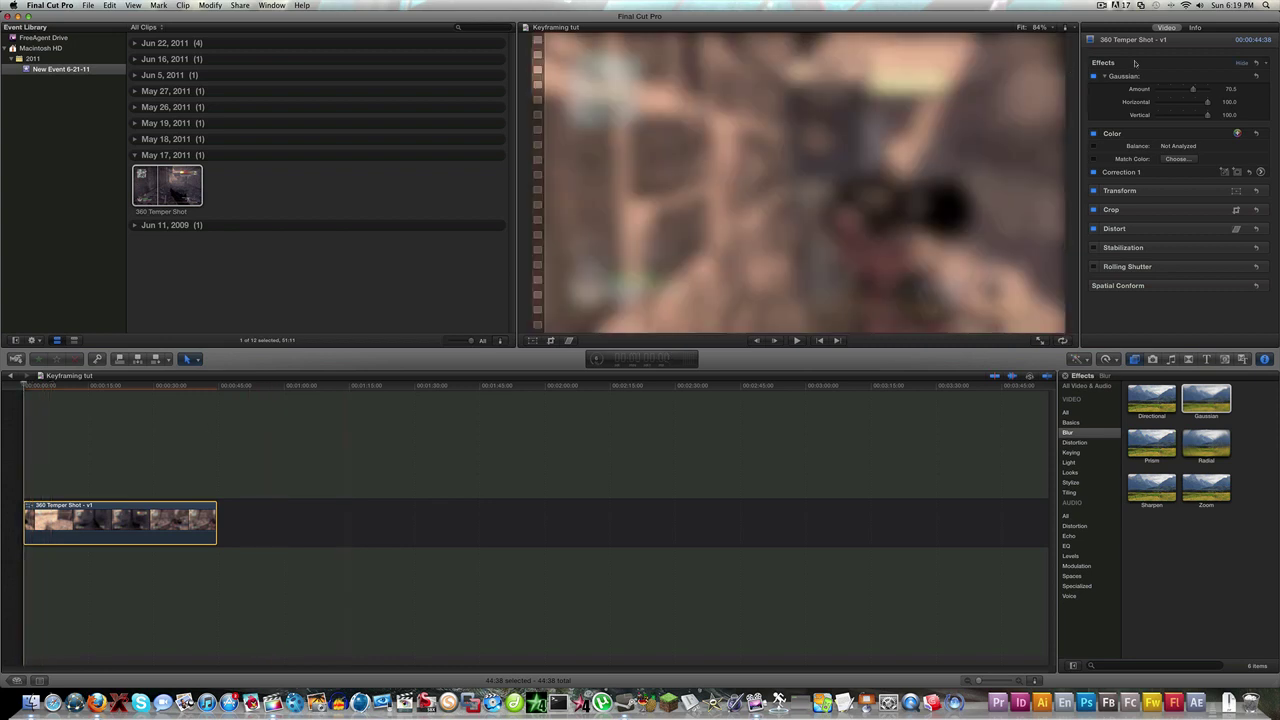
mouse_move(1146, 101)
mouse_move(1256, 101)
click(1255, 89)
Step: Add a second Gaussian Amount keyframe at about 2:04 and set its value to 0
key(space)
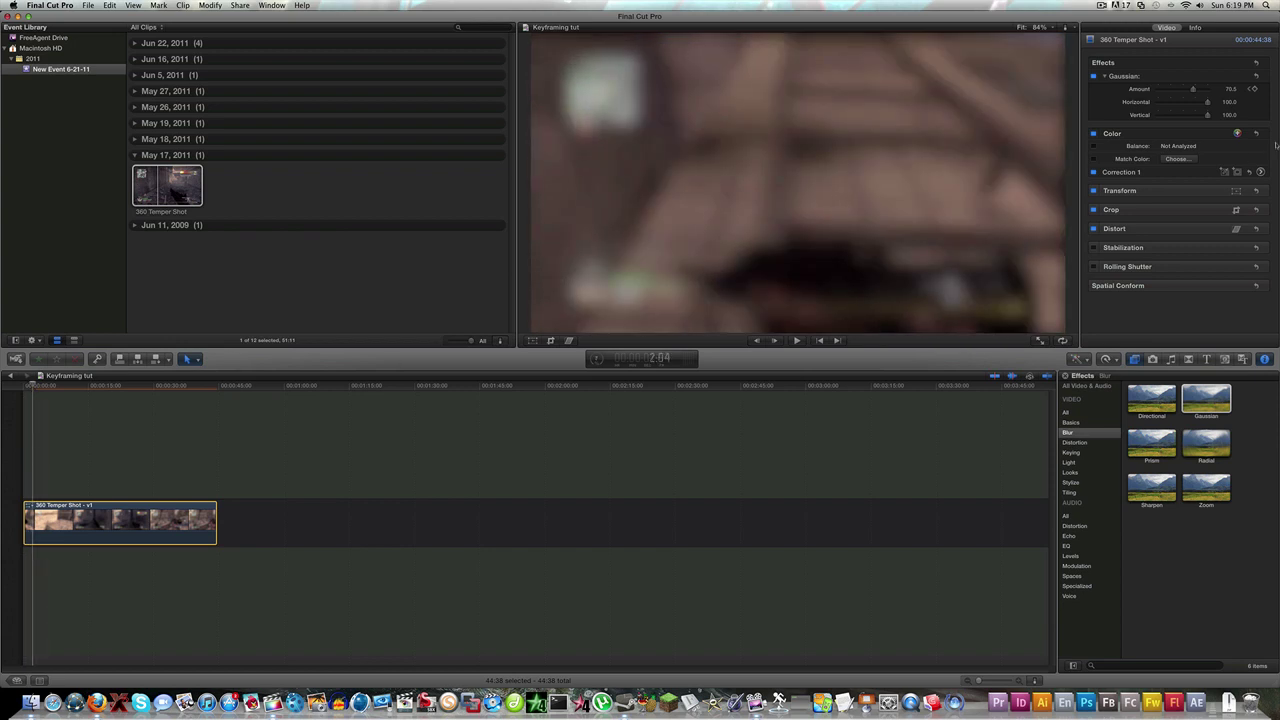
click(1255, 89)
drag(1193, 91, 1156, 93)
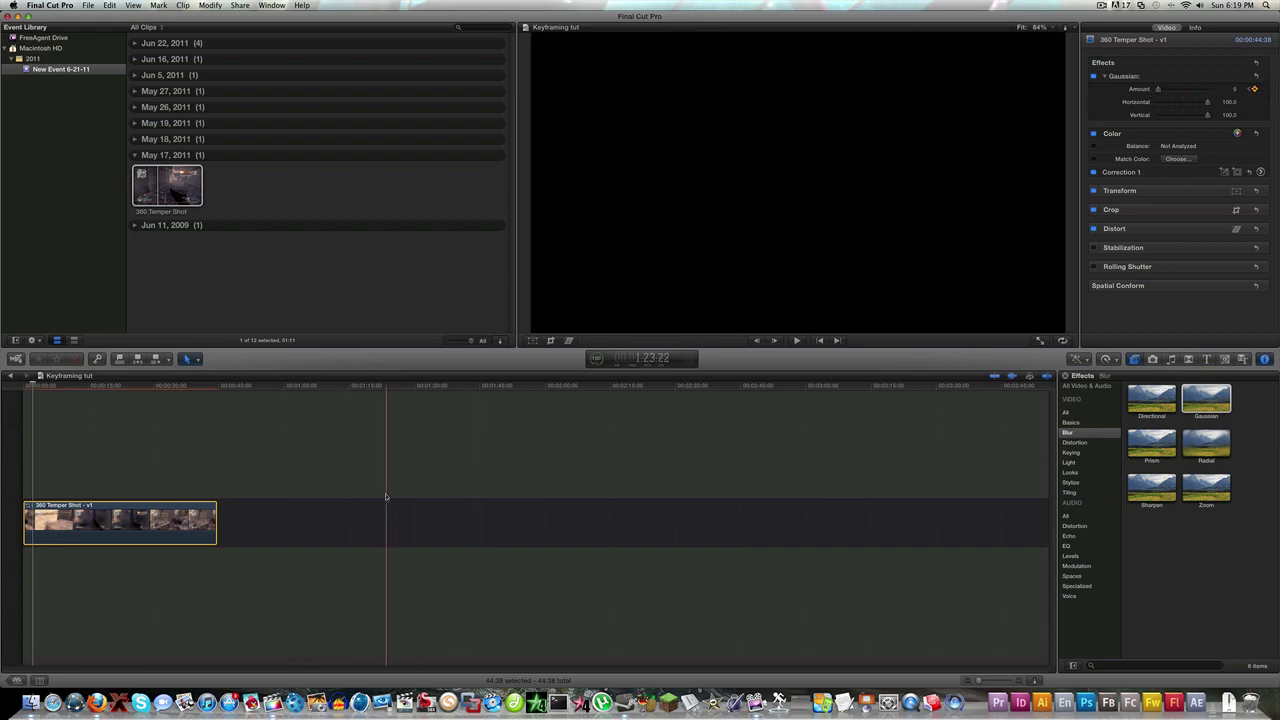
Step: Play the clip from its start to review the keyframed blur fade, and return to the beginning
drag(32, 385, 23, 385)
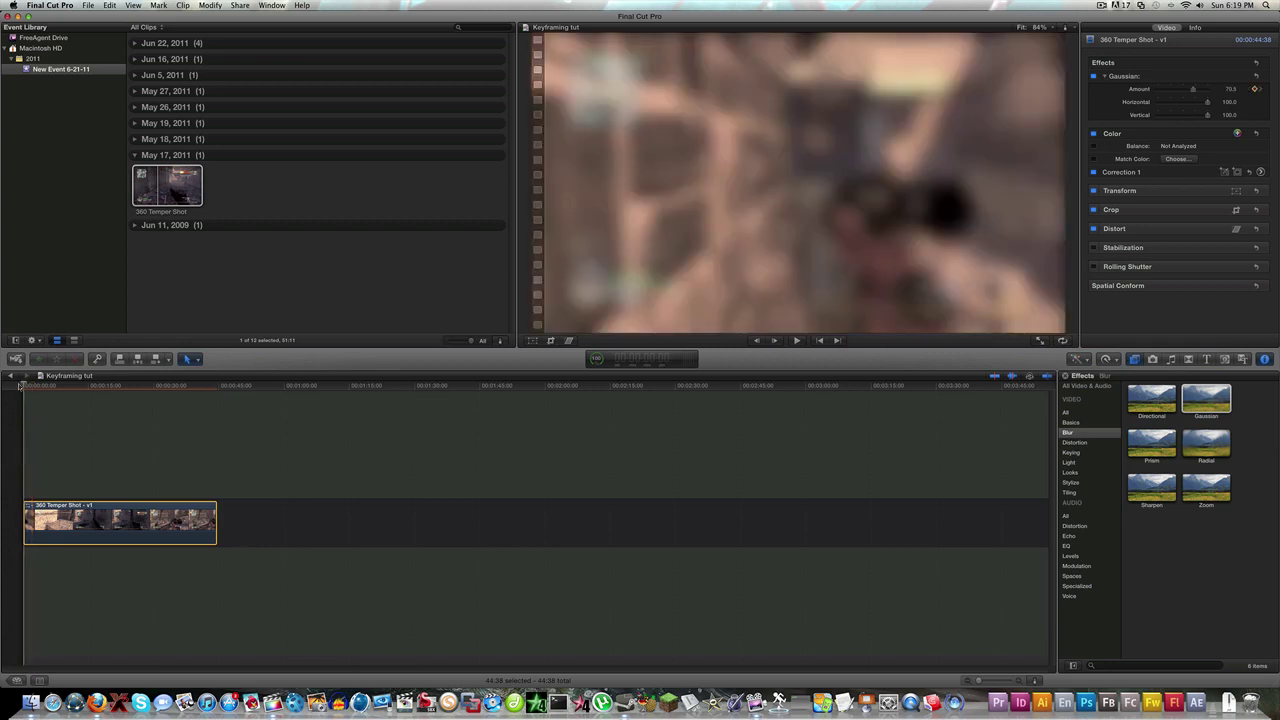
key(space)
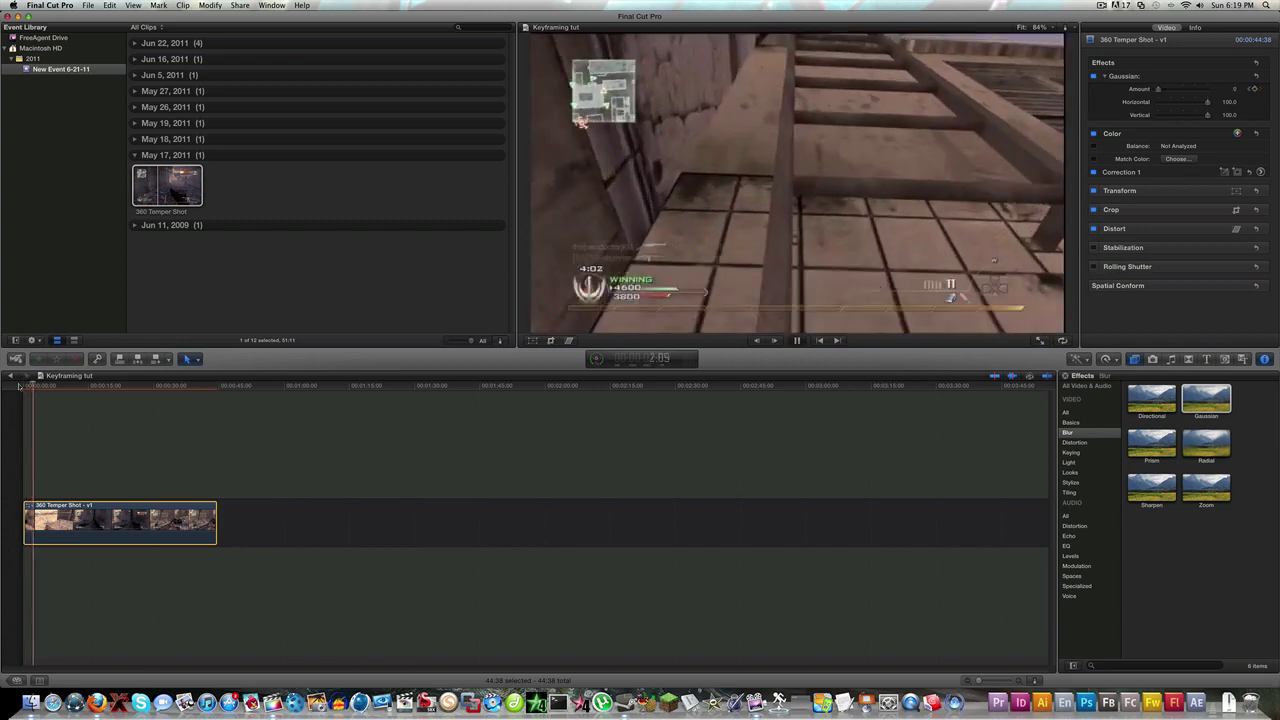
mouse_move(19, 387)
mouse_down()
mouse_move(44, 385)
mouse_move(11, 388)
mouse_up()
click(33, 390)
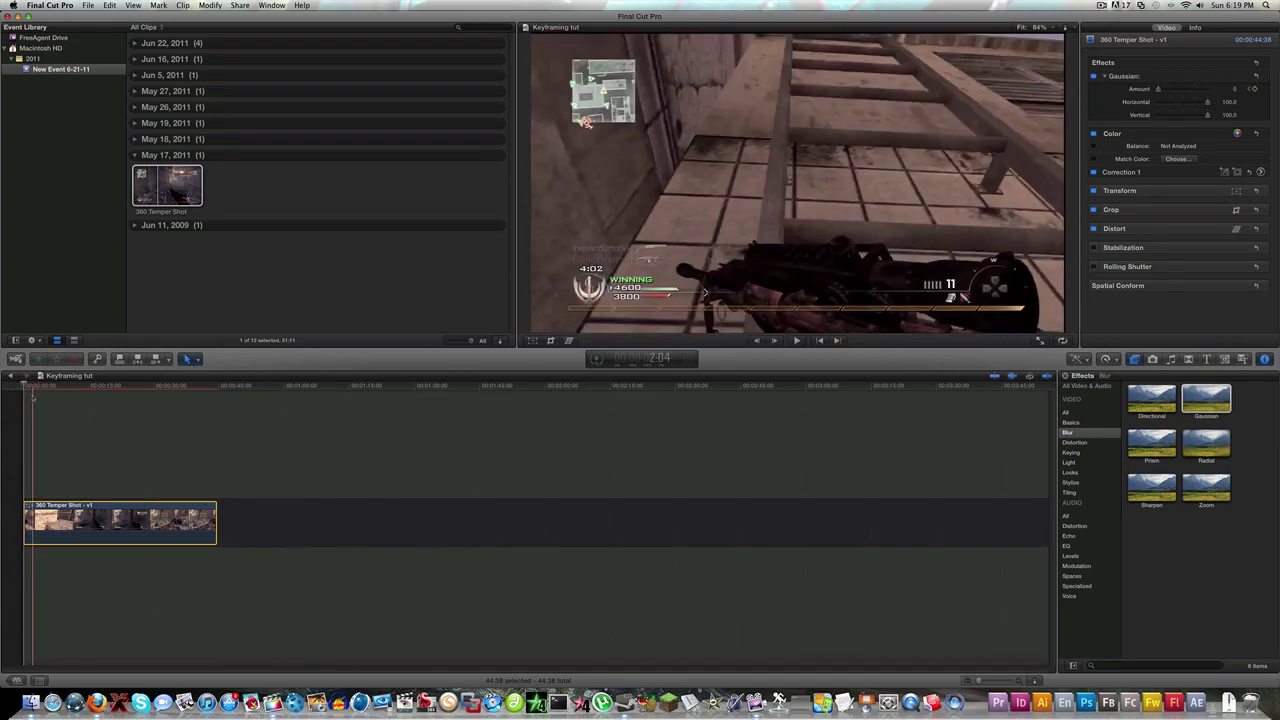
click(126, 530)
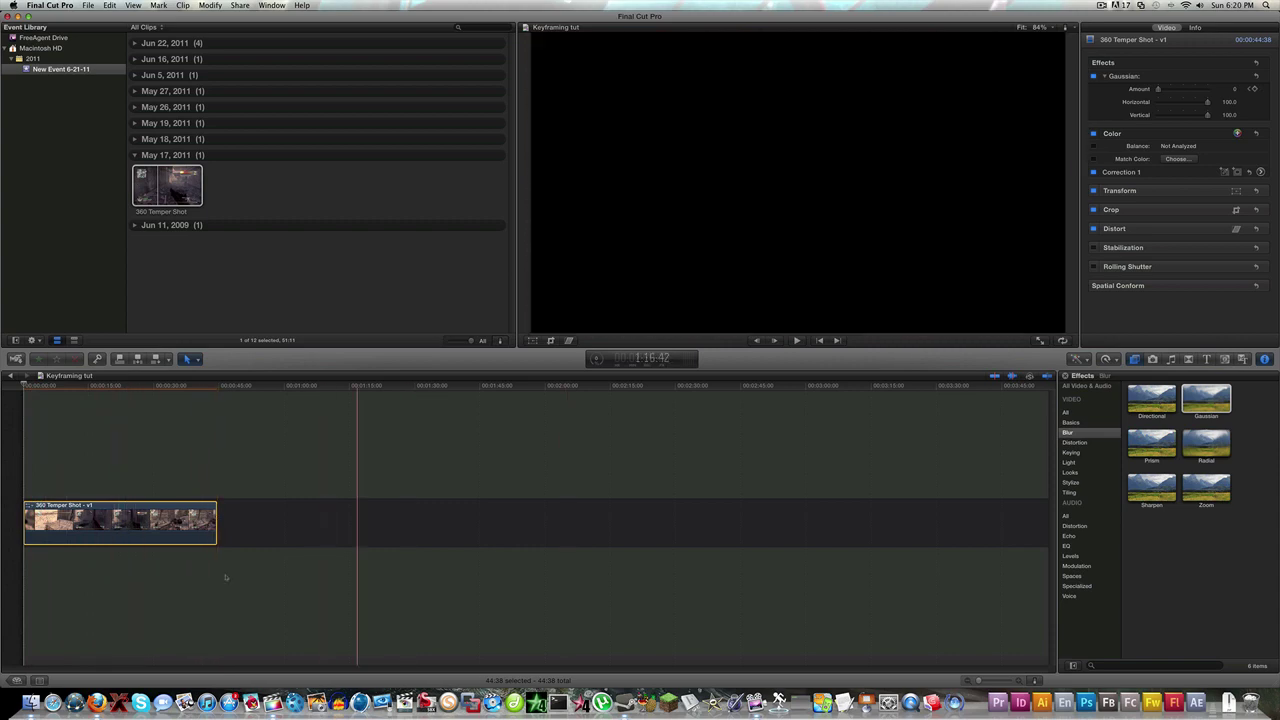
click(836, 341)
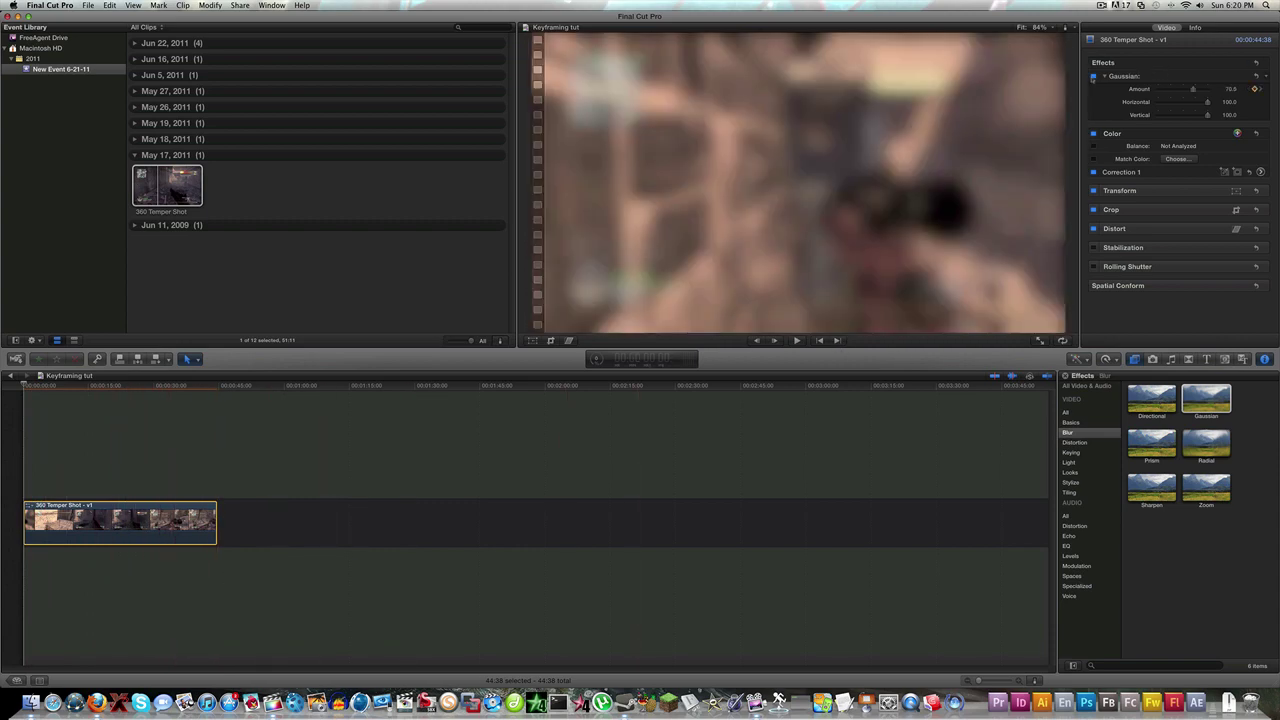
Step: Turn off the Gaussian blur, apply the Graphic effect to the clip, and collapse the Gaussian settings
click(1072, 483)
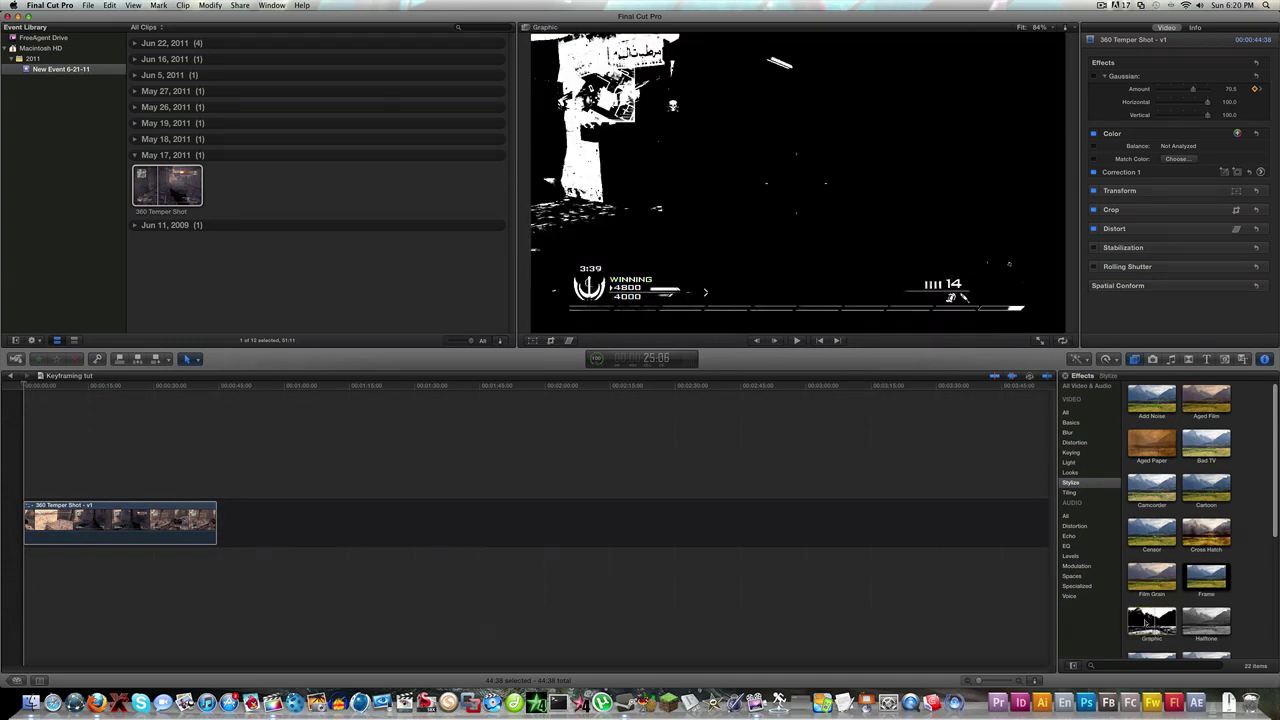
drag(1156, 625, 220, 522)
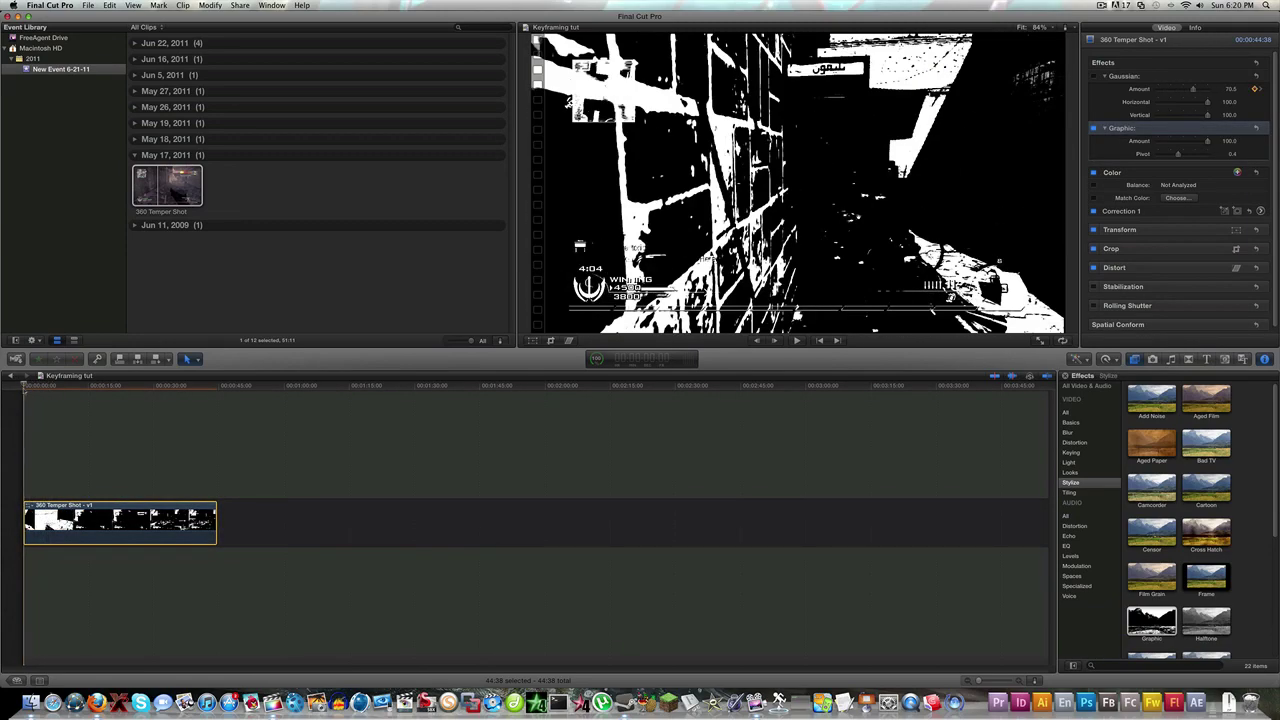
key(space)
click(1105, 76)
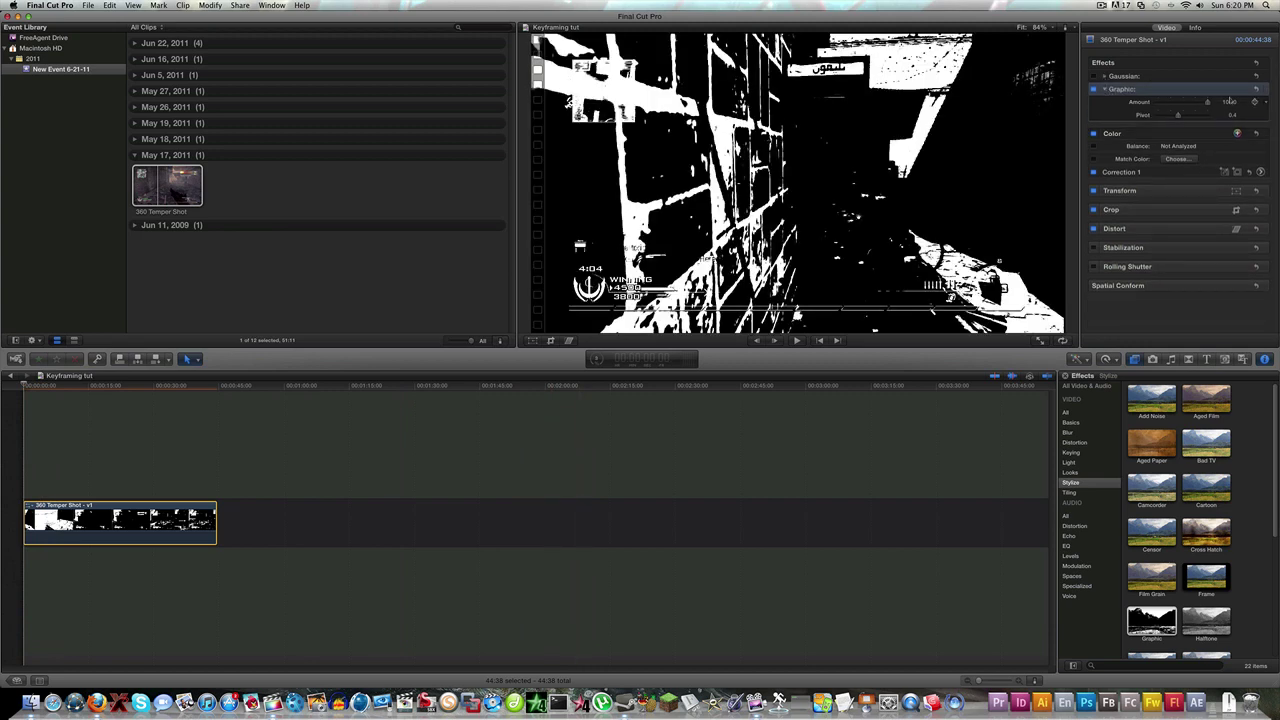
Step: Keyframe the Graphic Amount from 100 at the clip's start to 0 at about 4:42, and play back the fade
key(space)
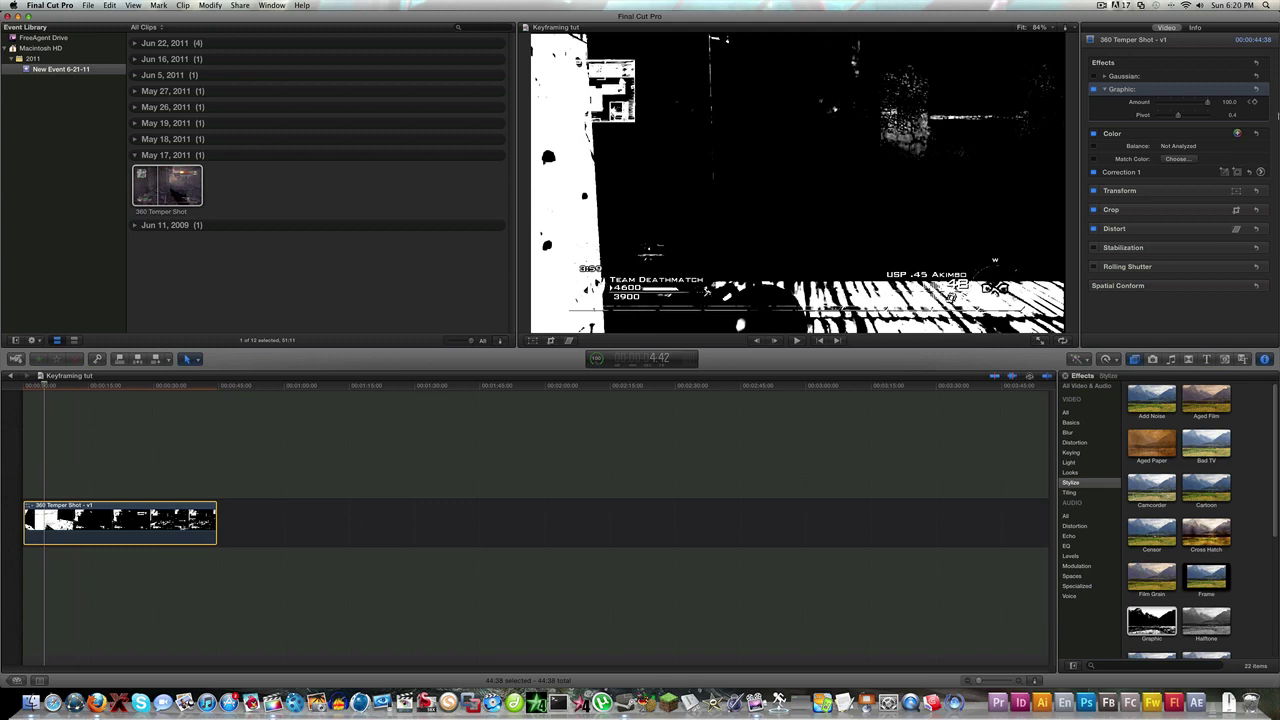
click(1255, 102)
drag(1207, 102, 1148, 105)
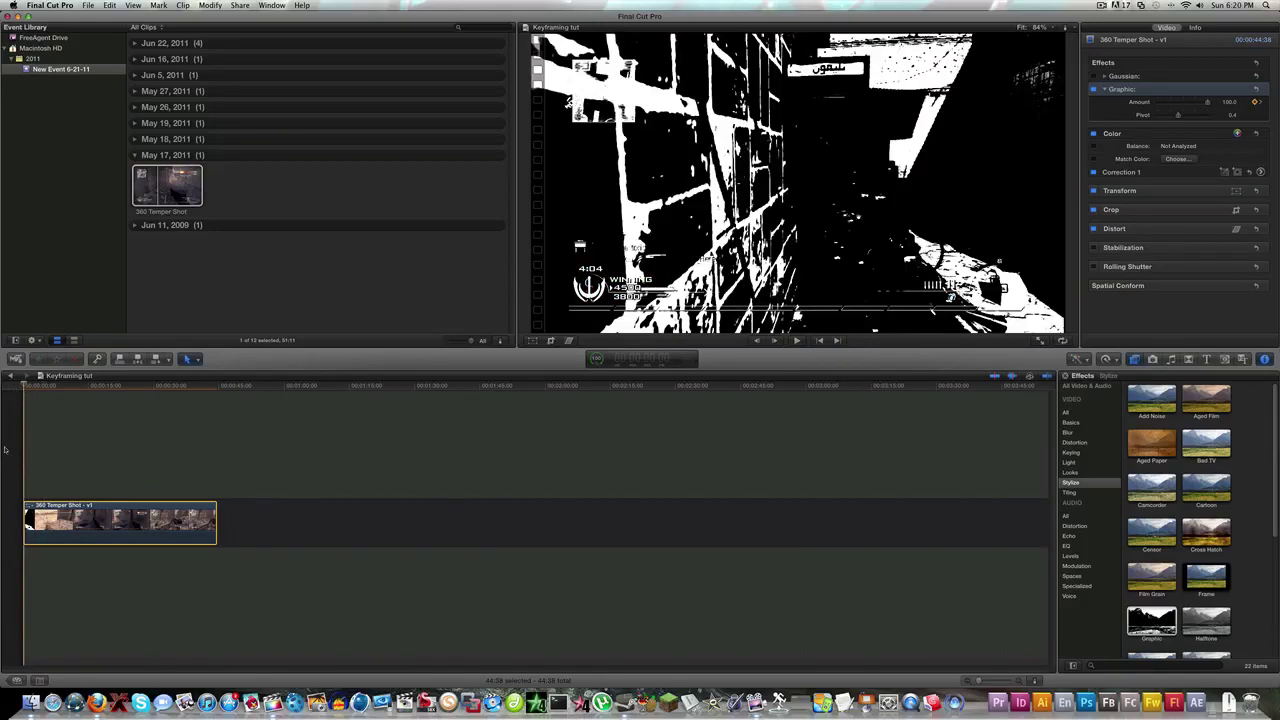
key(space)
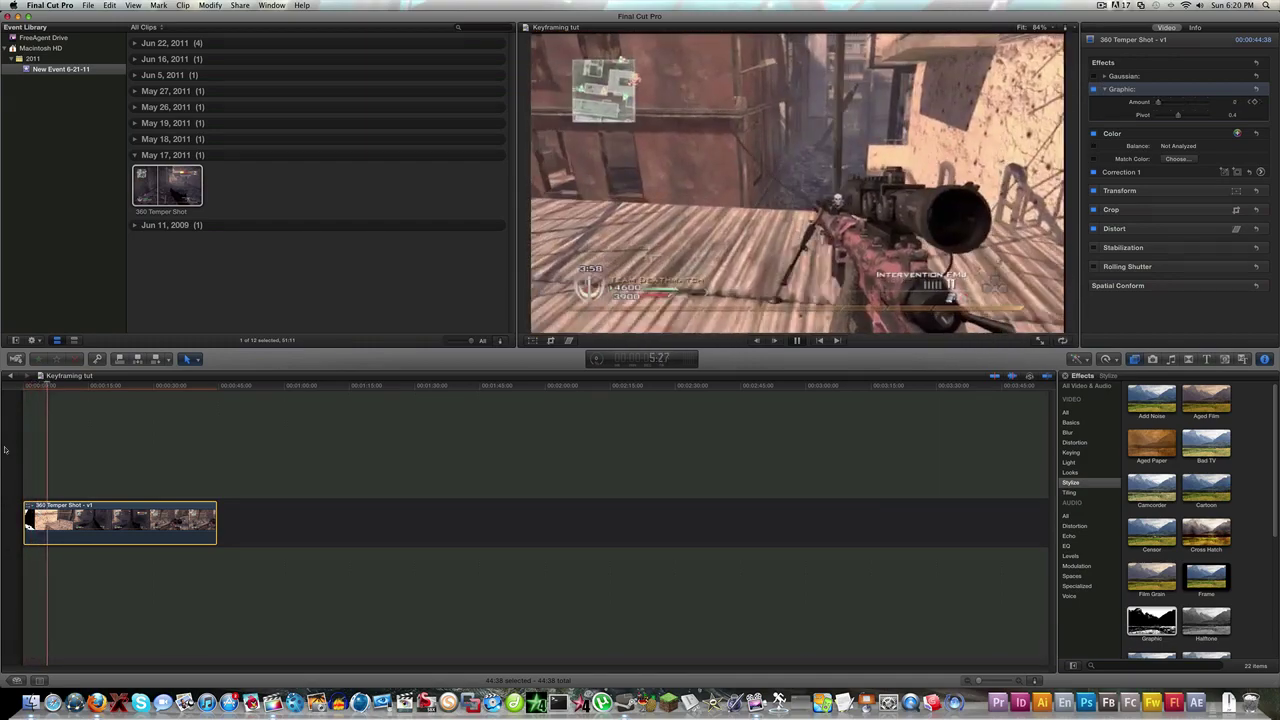
key(space)
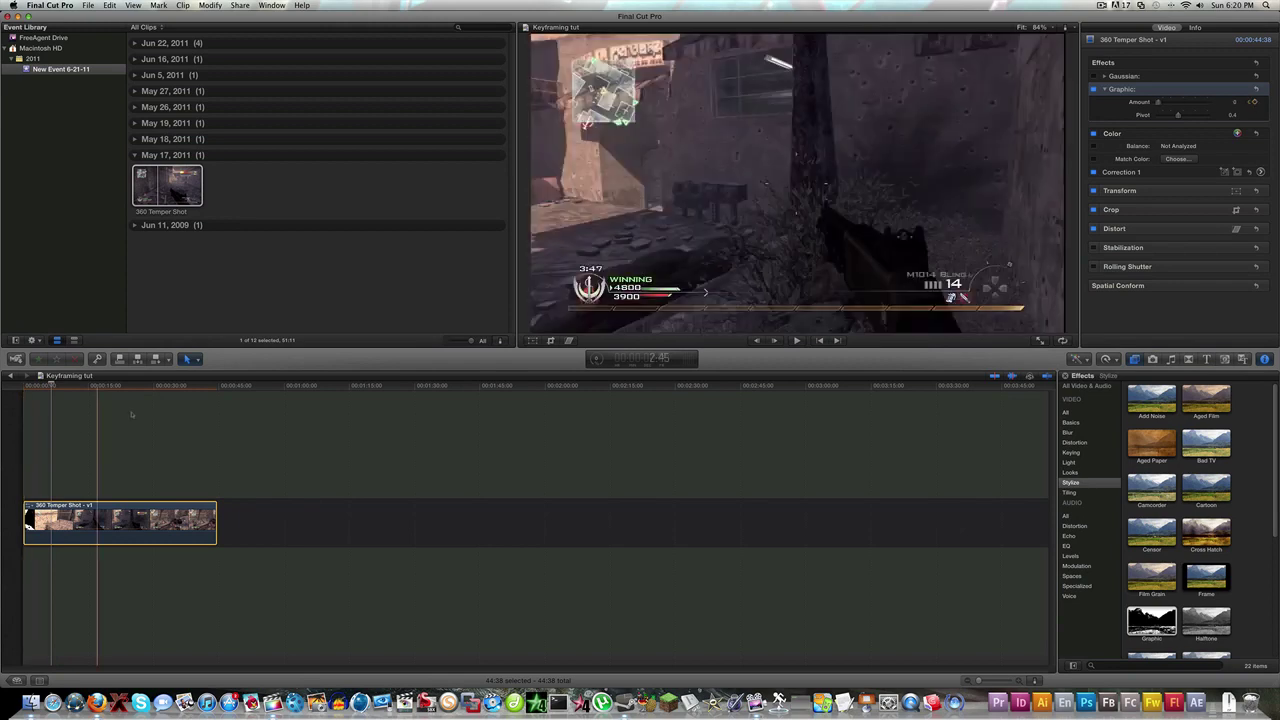